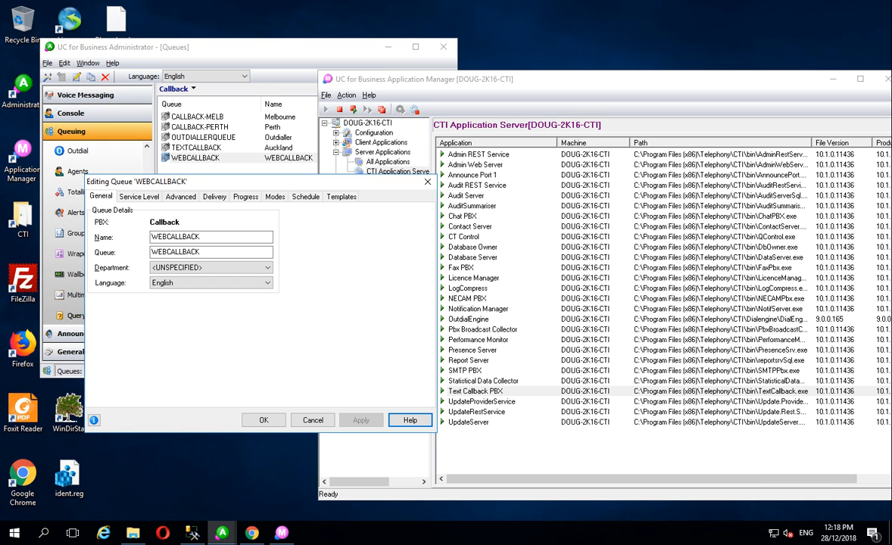
Compare the WEBCALLBACK queue settings with the Text Callback PBX application in Application Manager
left_click(462, 390)
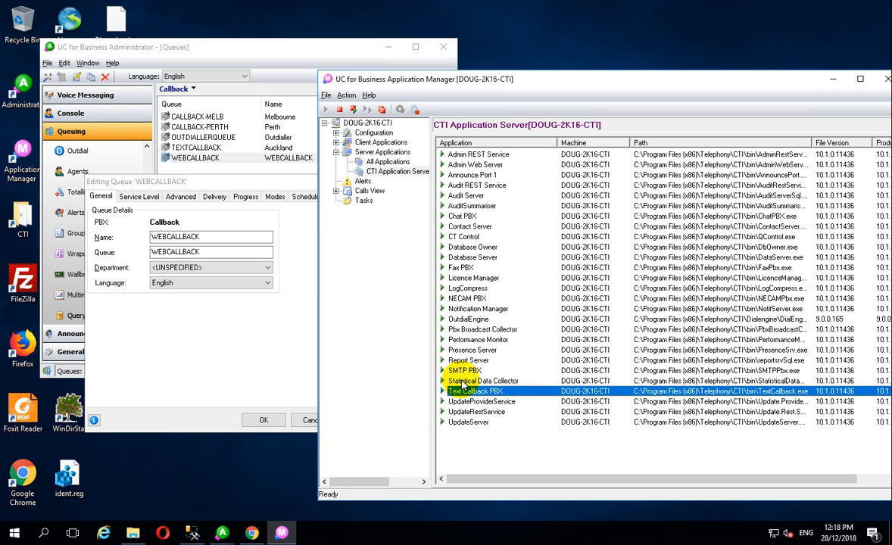
left_click(194, 366)
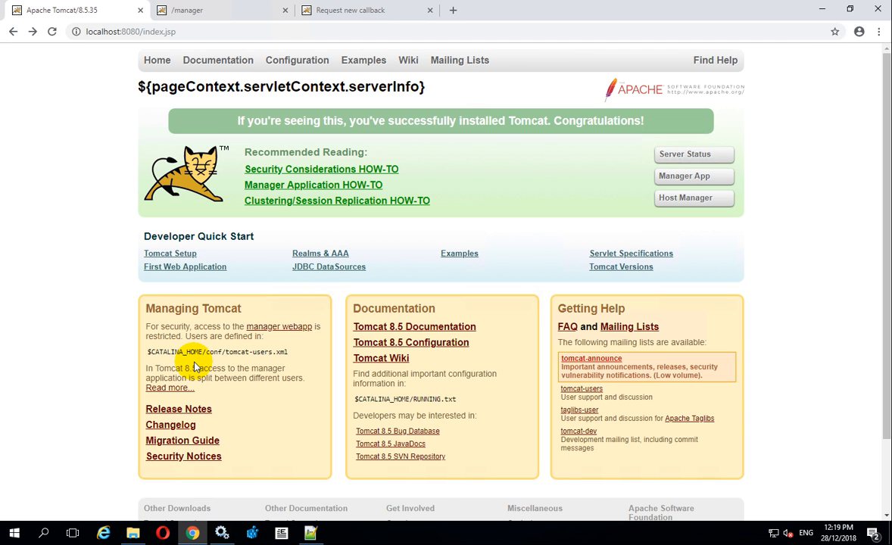
Look over the Tomcat Manager's deployed applications and the Request new callback page
left_click(246, 15)
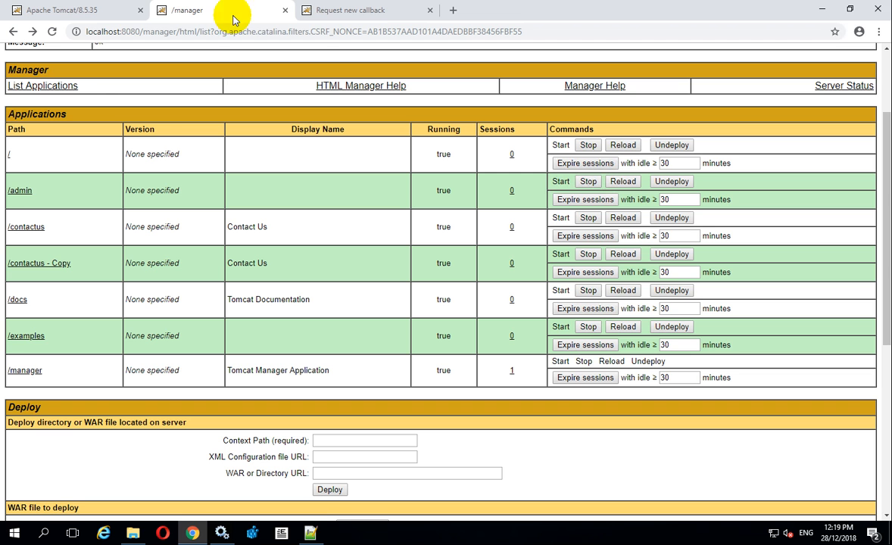
left_click(335, 10)
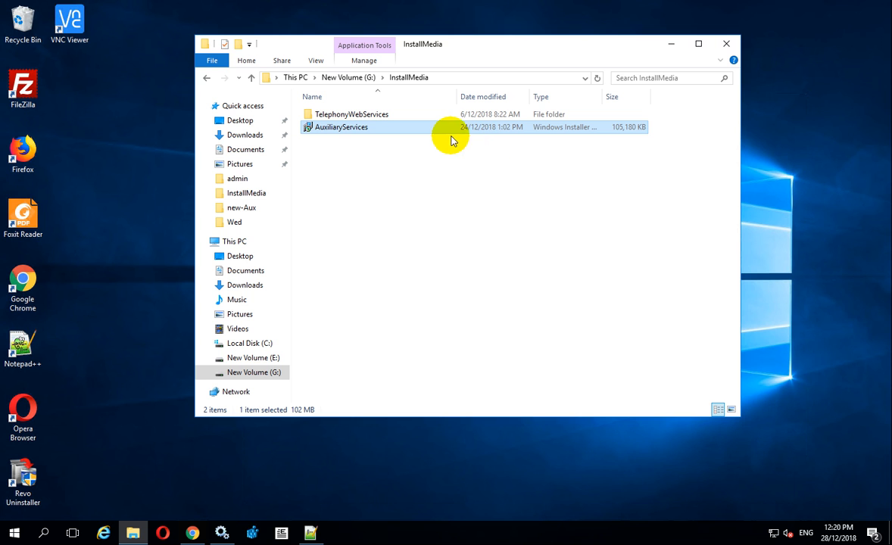
Launch the AuxiliaryServices installer from G:\InstallMedia and get past its welcome page
left_click(364, 128)
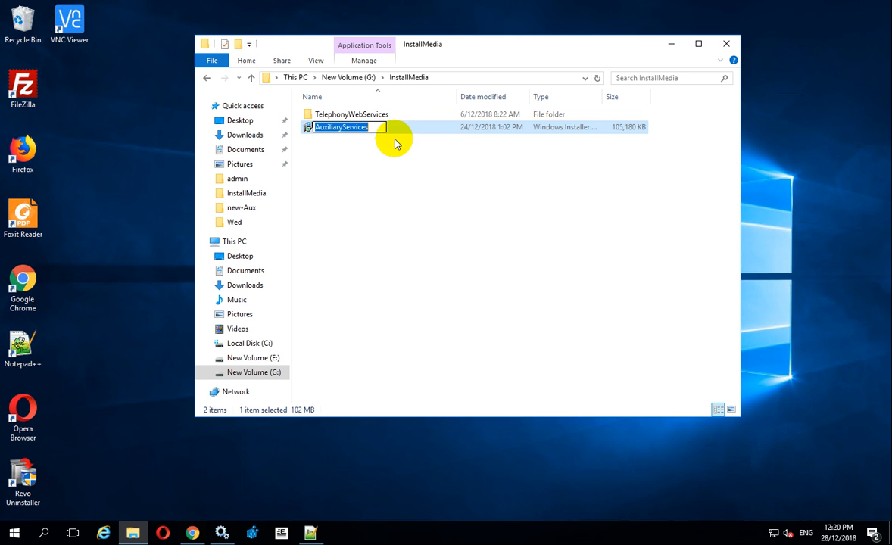
left_click(410, 193)
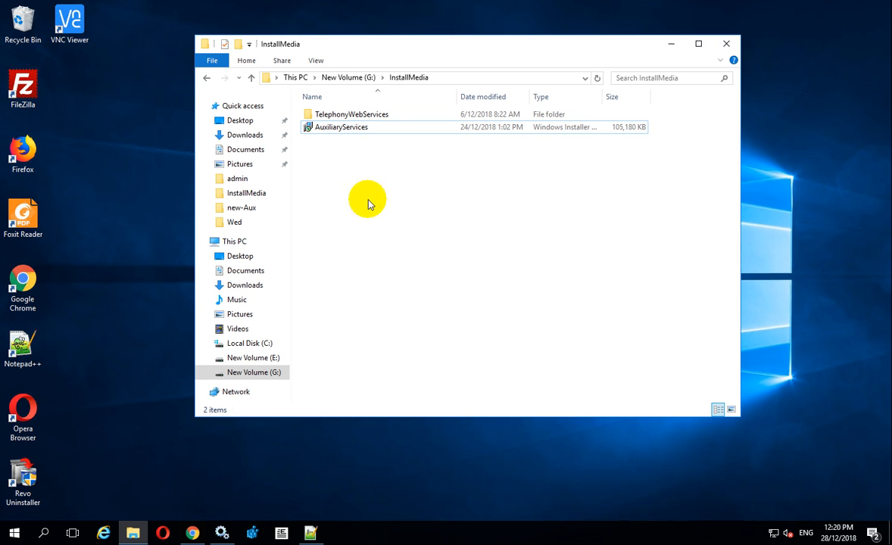
double_click(356, 129)
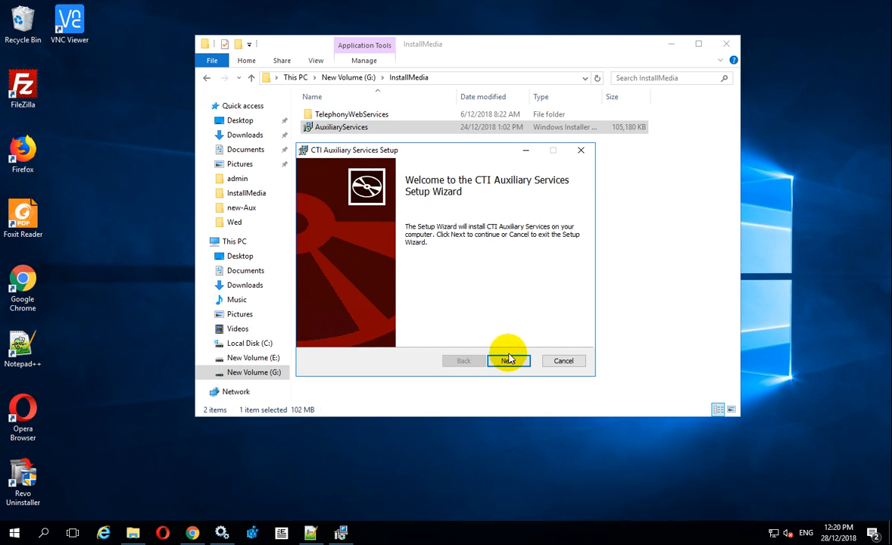
left_click(508, 361)
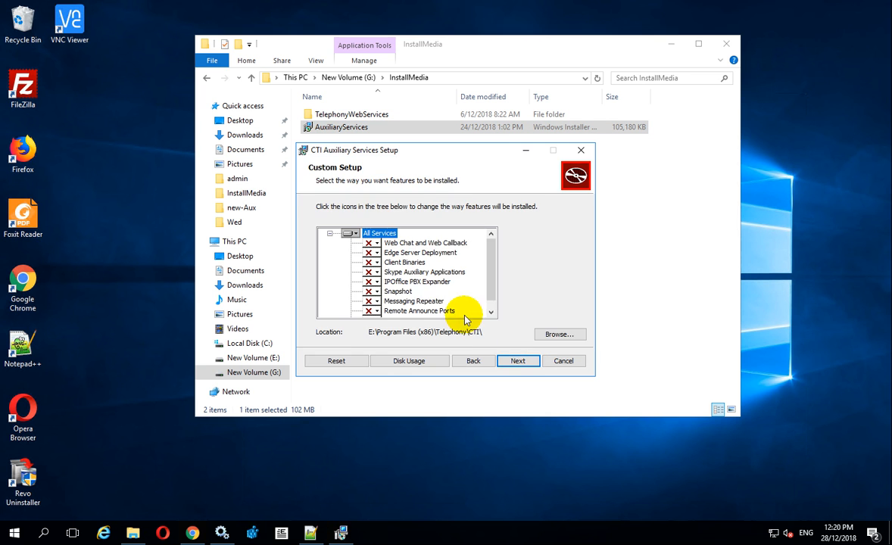
Set Web Chat and Web Callback to install on the local hard drive, keeping default locations
left_click(375, 243)
left_click(484, 255)
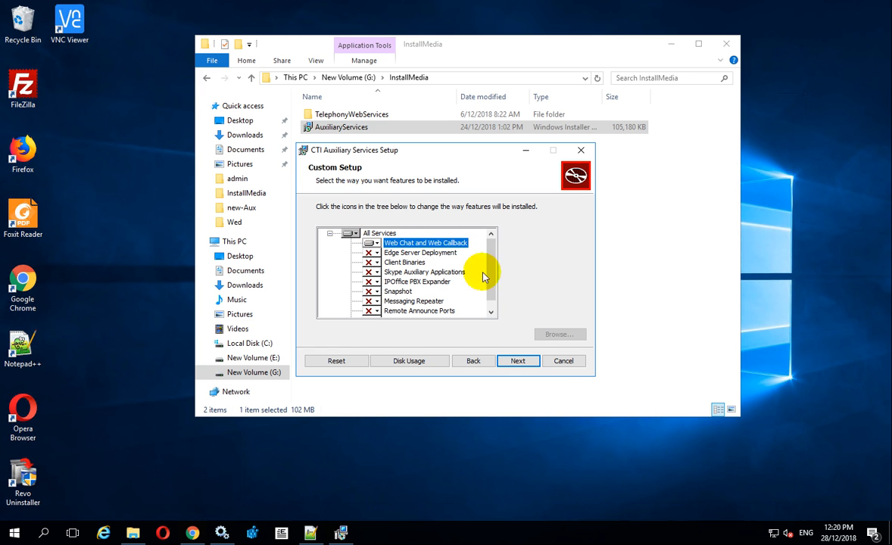
left_click(514, 363)
left_click(510, 382)
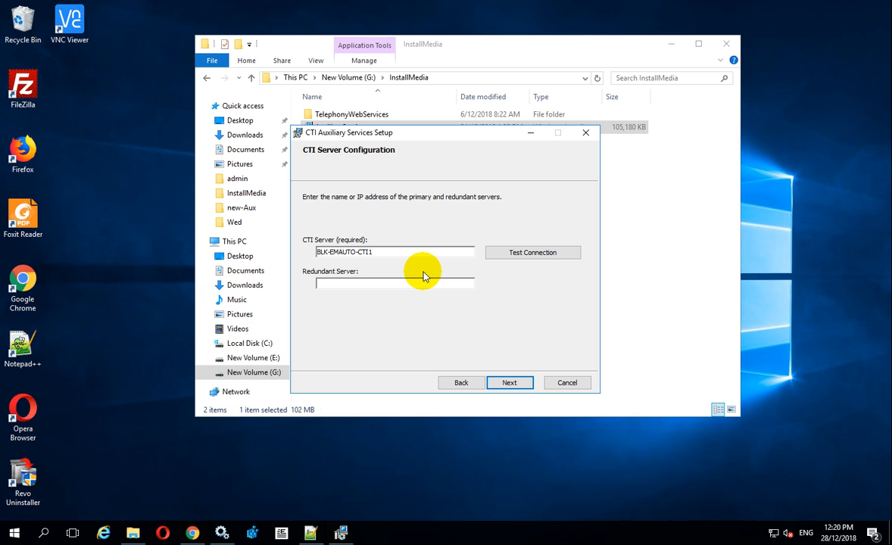
Set the CTI Server to 172.23.17.3 and confirm the connection test succeeds
key("ctrl+a")
type("172.23.17.")
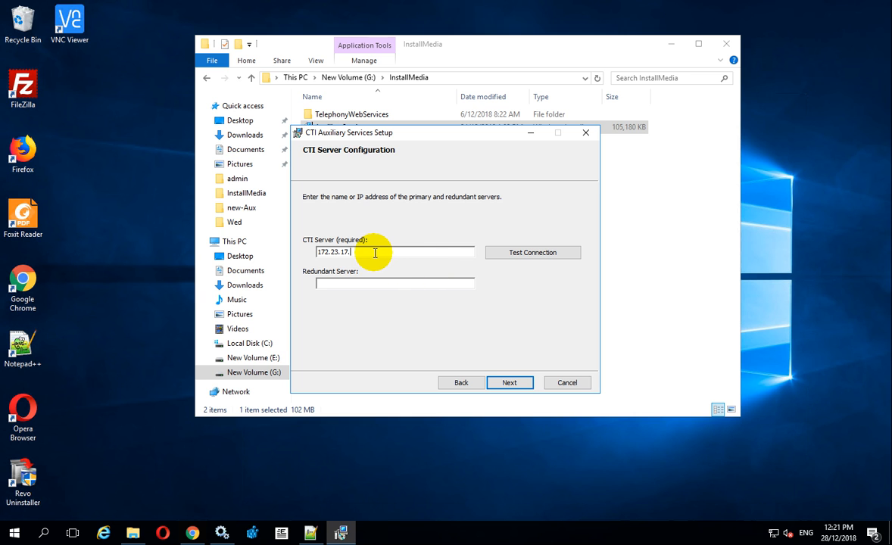
type("3")
left_click(527, 253)
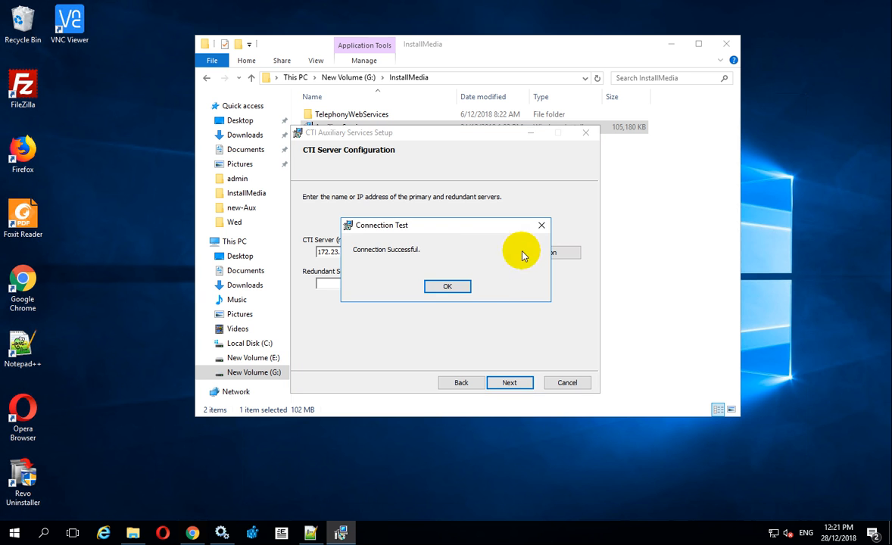
left_click(441, 286)
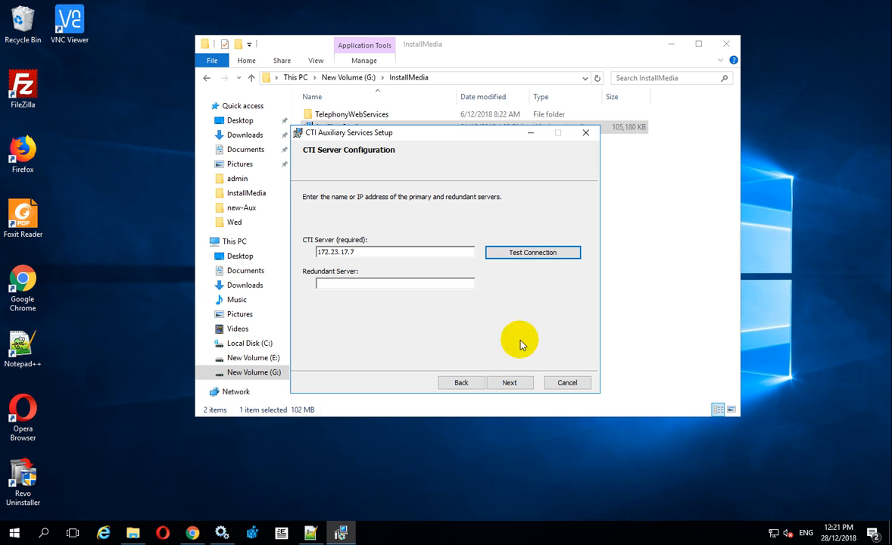
Install CTI Auxiliary Services, approving the UAC prompt, and finish the wizard
left_click(521, 384)
left_click(501, 363)
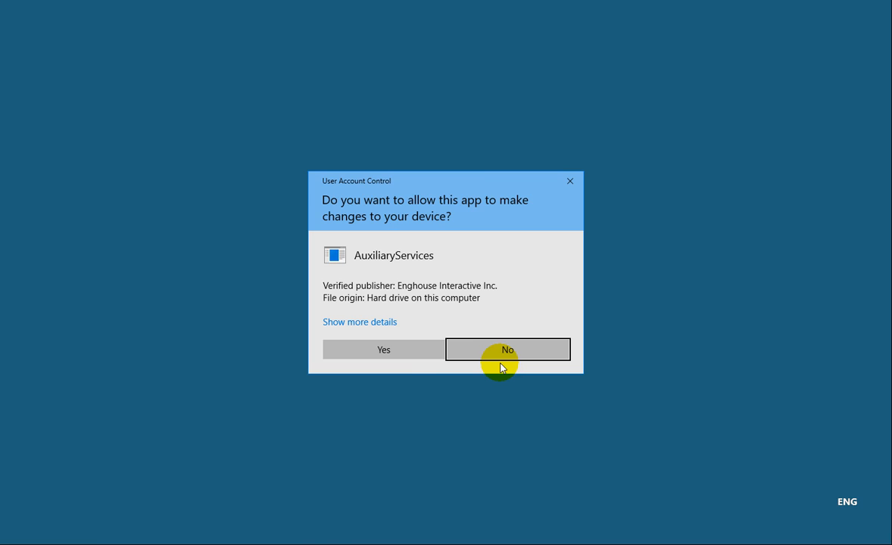
left_click(400, 353)
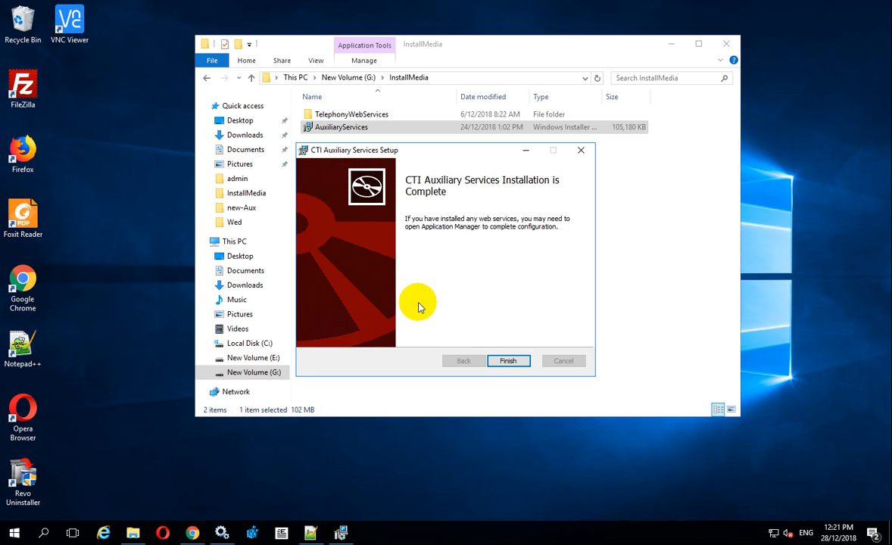
left_click(509, 361)
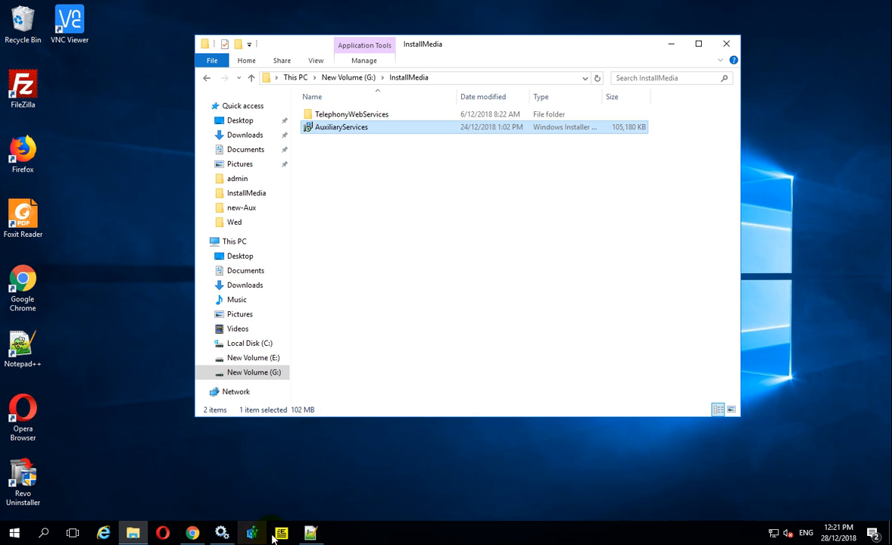
Refresh the Services list and select CTI Auxiliary Services to verify it is running
left_click(221, 532)
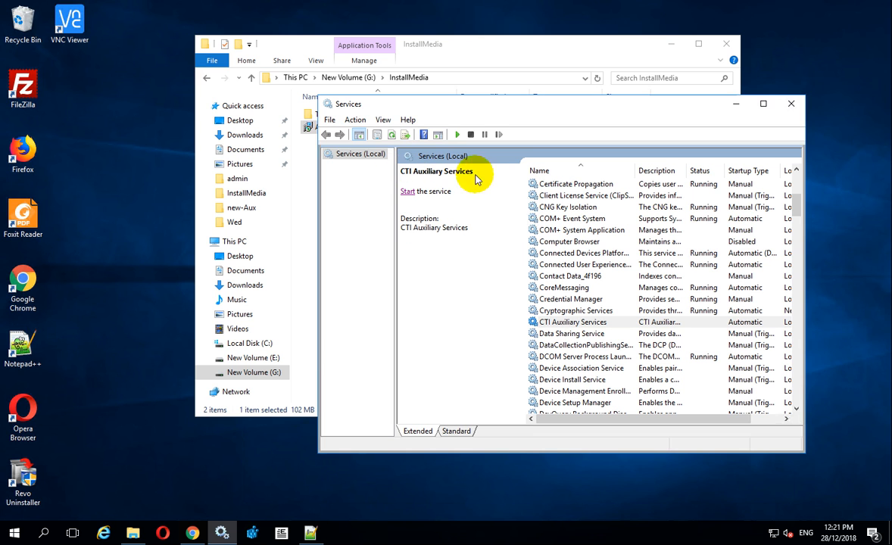
left_click(392, 138)
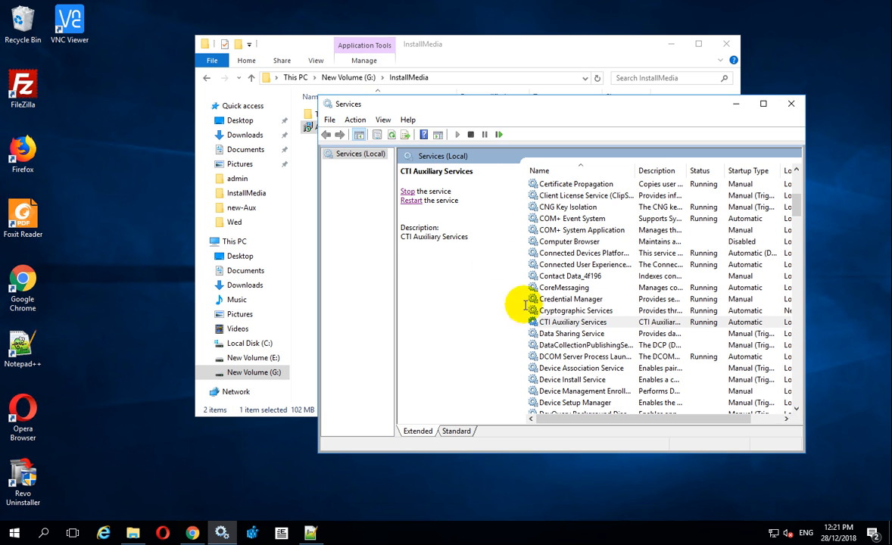
left_click(584, 324)
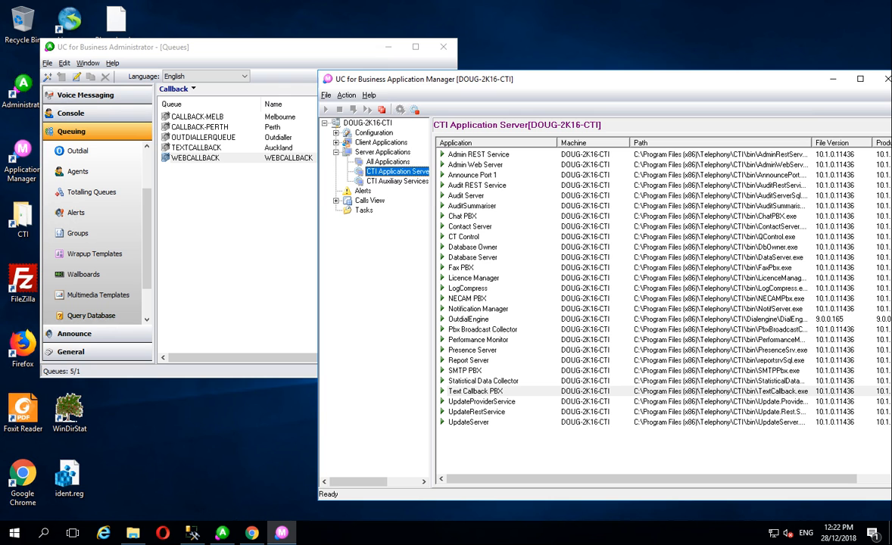
Start the Web Messaging application on the CTI Auxiliary Services server
left_click(397, 182)
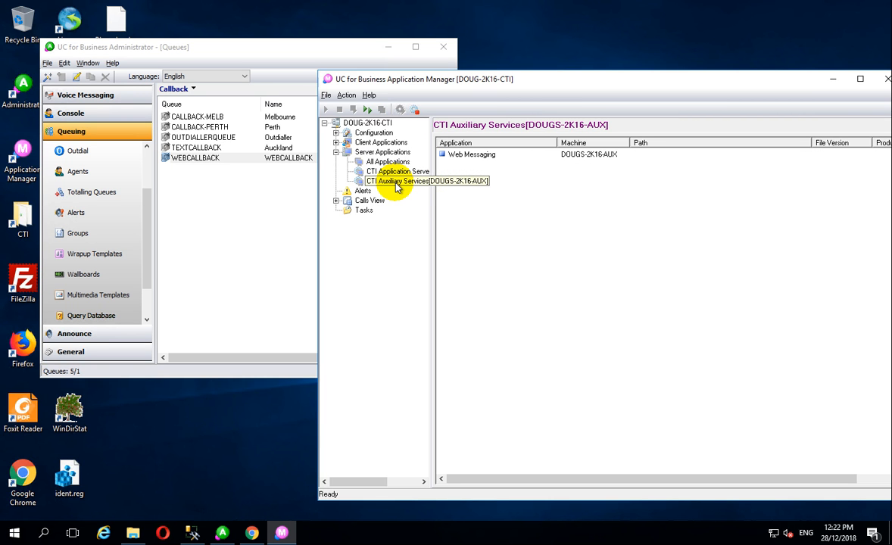
left_click(465, 155)
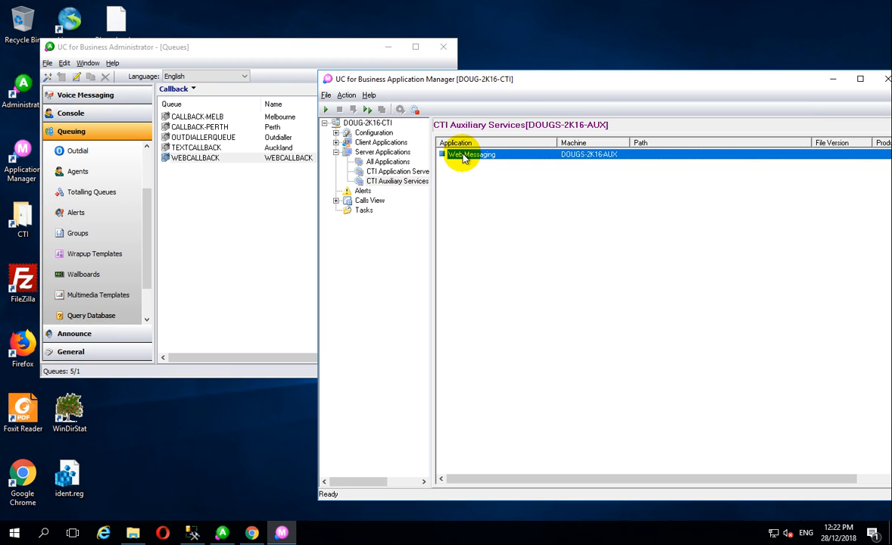
right_click(465, 157)
left_click(483, 161)
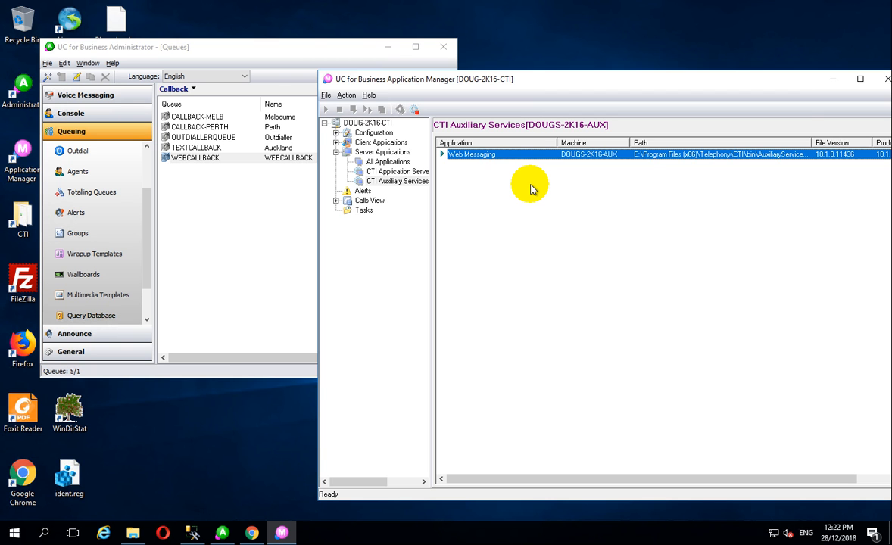
Enable Auto Start in Web Messaging's configuration and save it
left_click(478, 156)
right_click(481, 156)
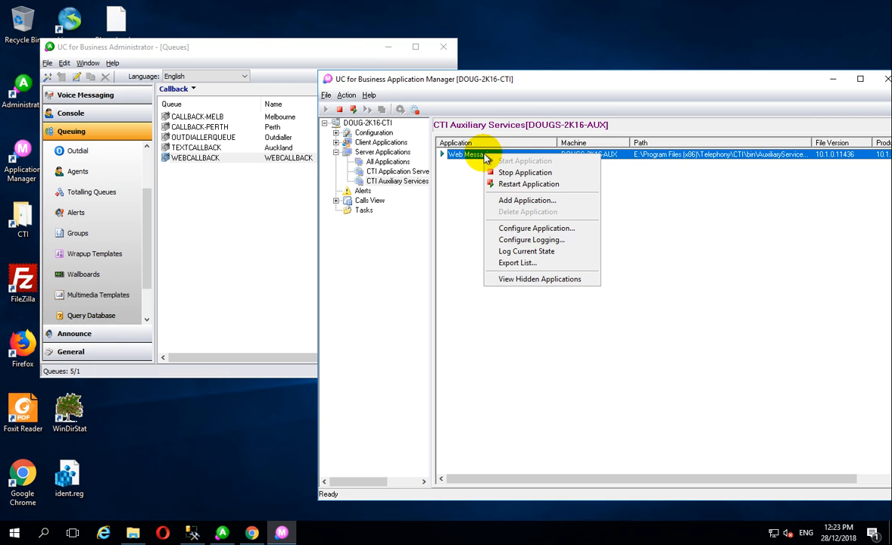
left_click(539, 228)
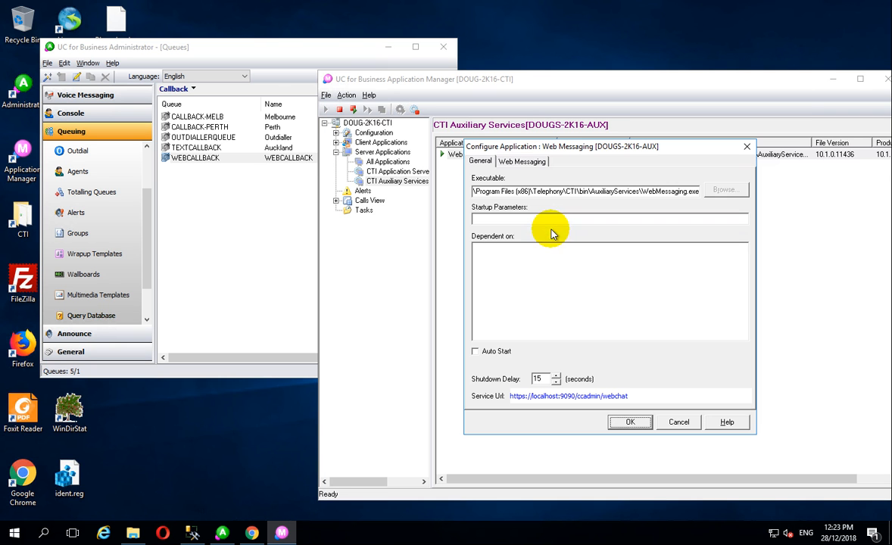
left_click(475, 351)
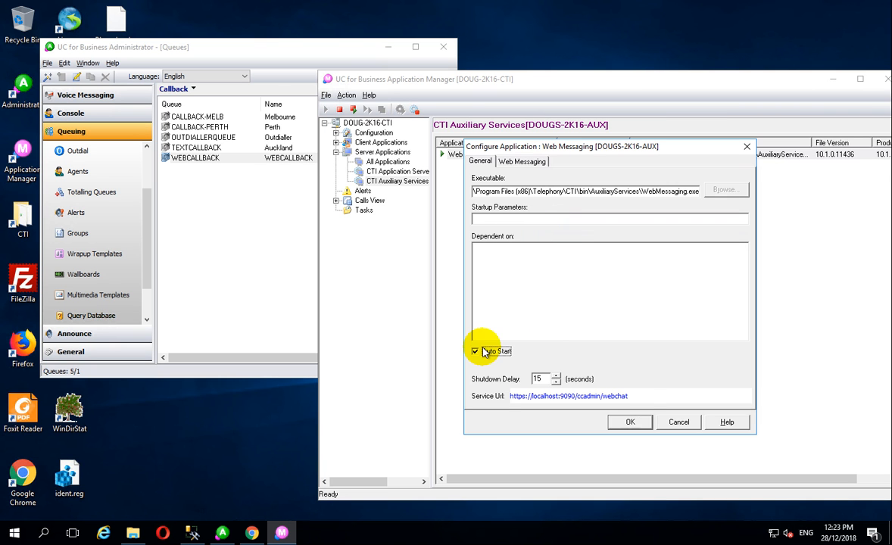
left_click(634, 423)
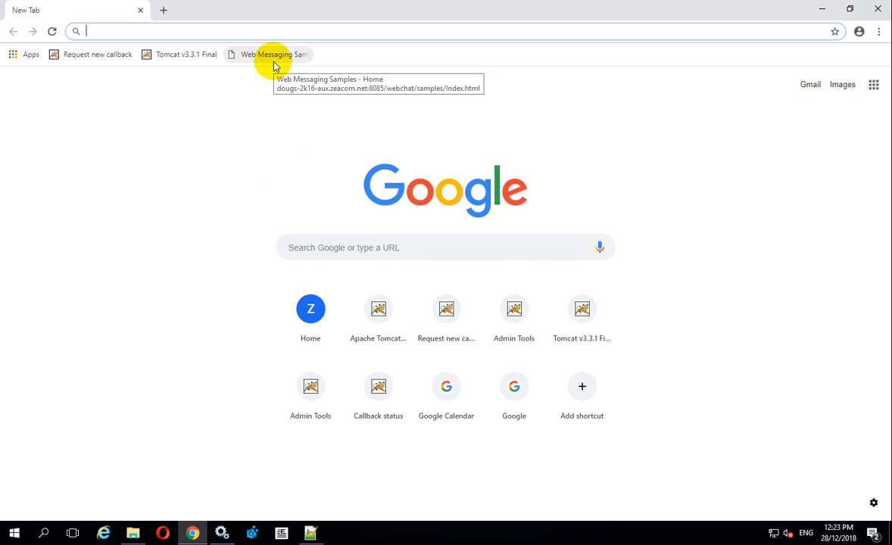
Open Web Messaging Samples and bring up the callback request form for the WEBCALLBACK queue
left_click(274, 61)
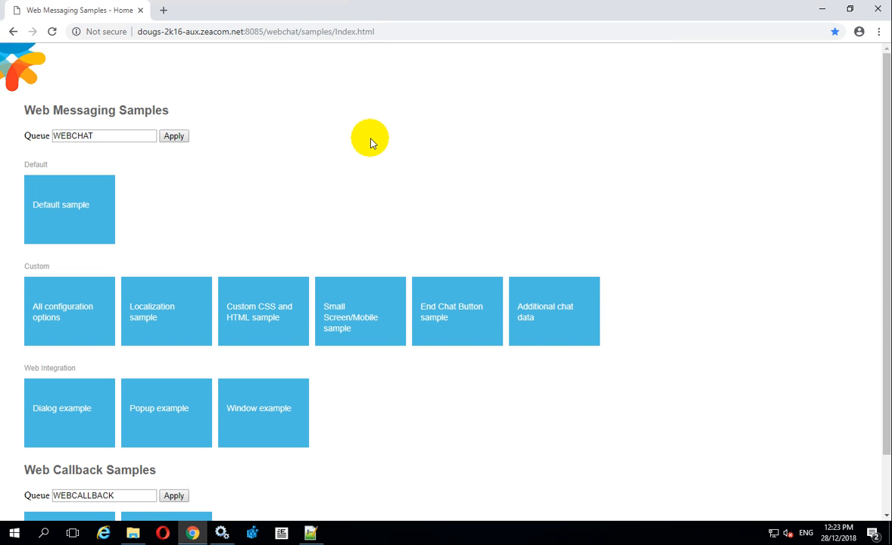
scroll(373, 143, "down", 1)
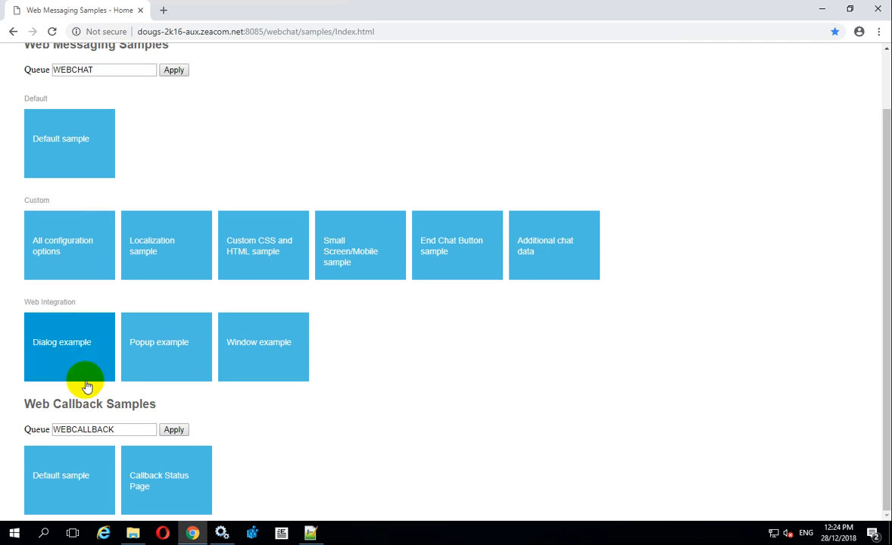
left_click(82, 430)
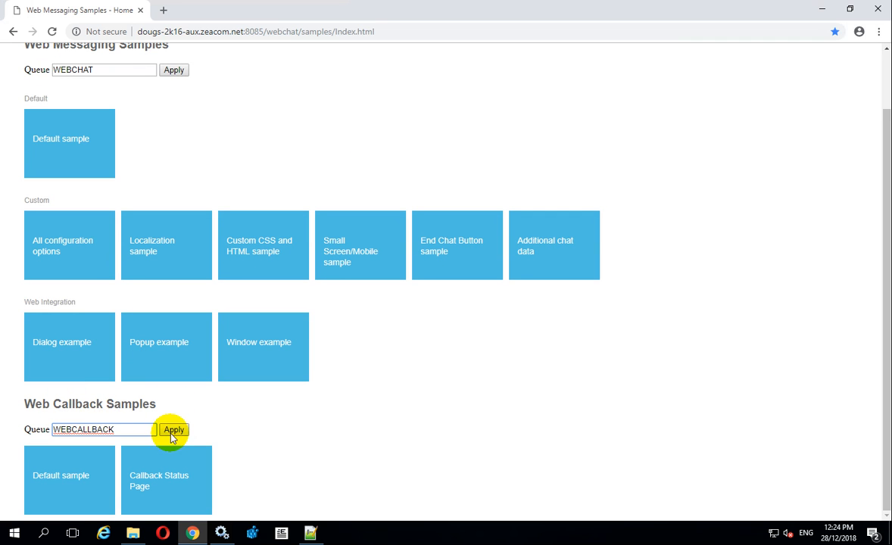
left_click(78, 474)
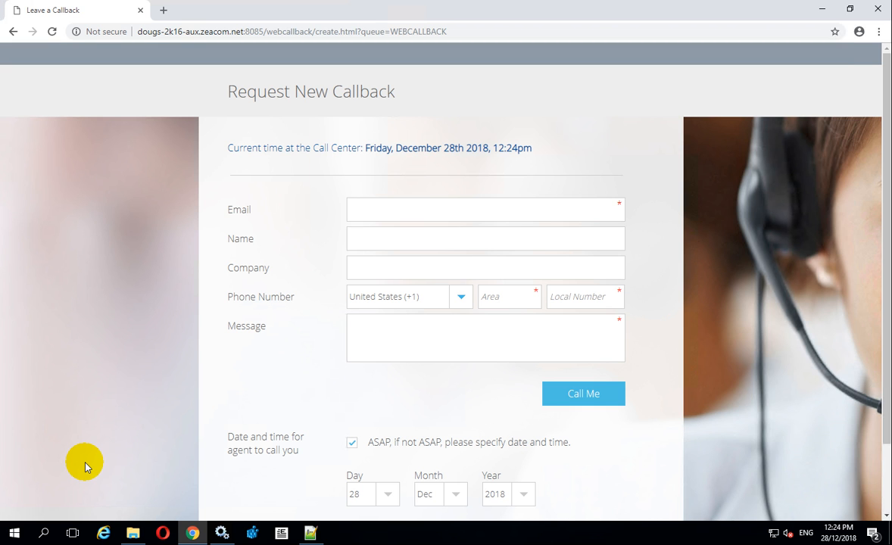
Fill in the requester's e-mail, name and company 'Home'
key("Tab")
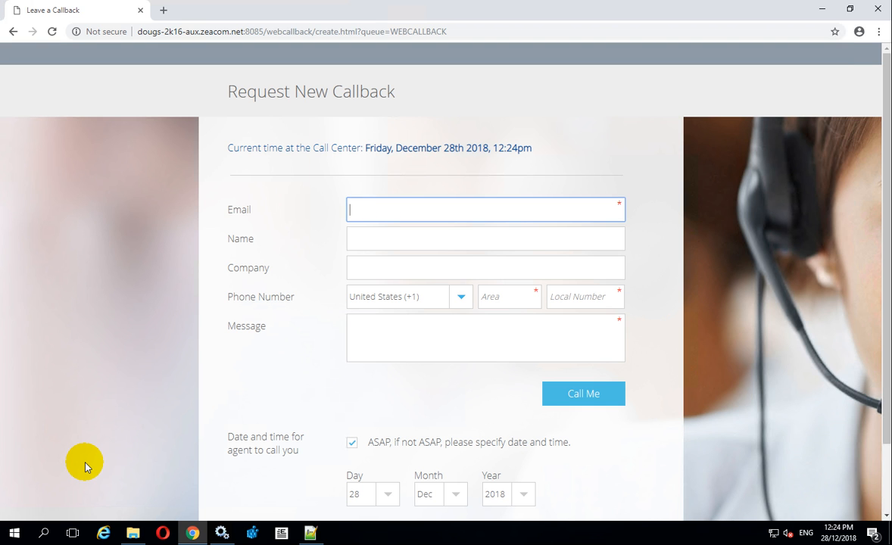
key("Tab")
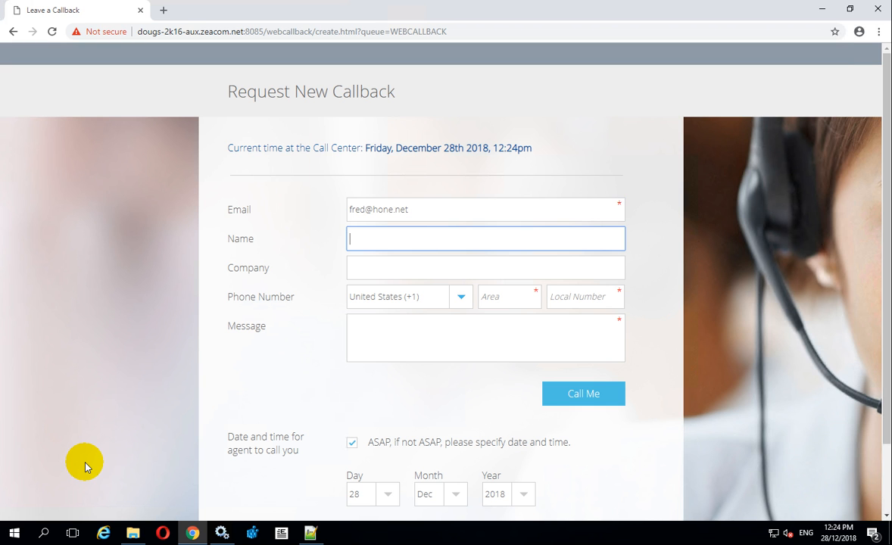
type("Fred")
key("Tab")
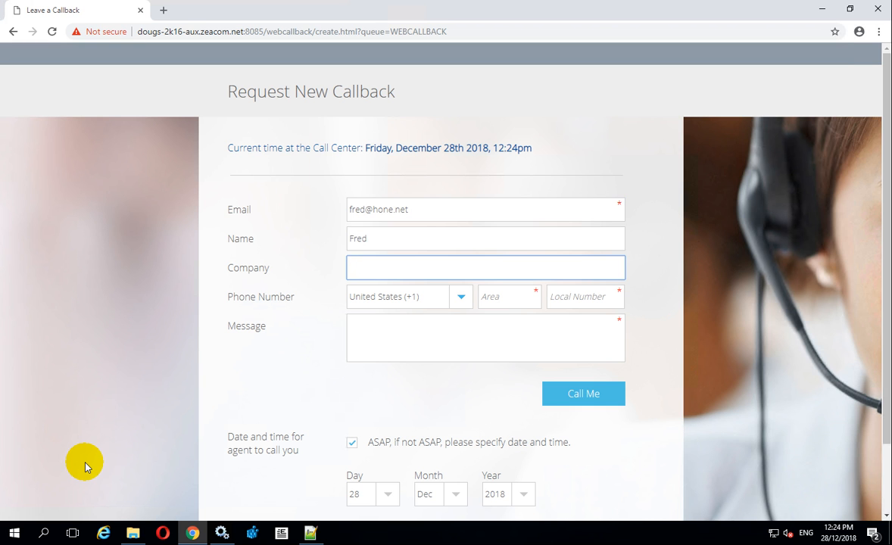
type("Home")
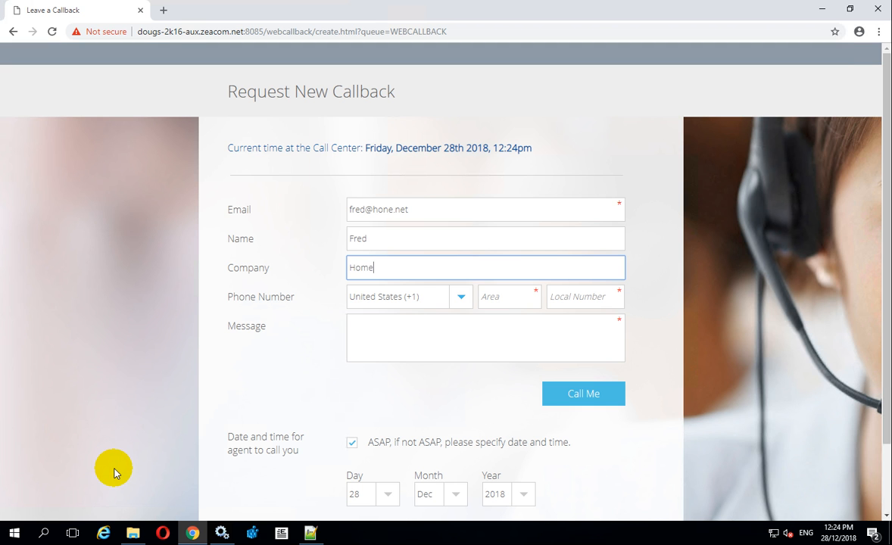
Enter the caller's phone number with country New Zealand (+64), area code and local number
key("Tab")
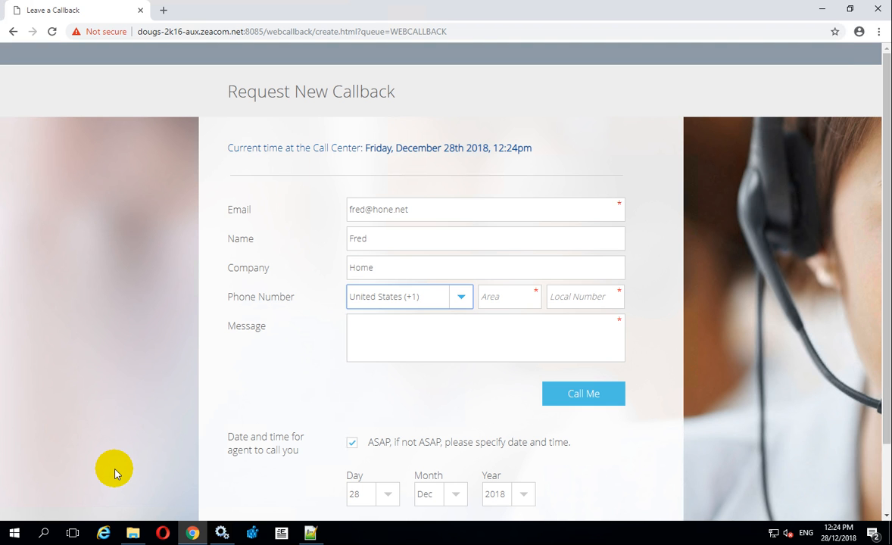
type("new")
key("Down")
key("Tab")
key("Tab")
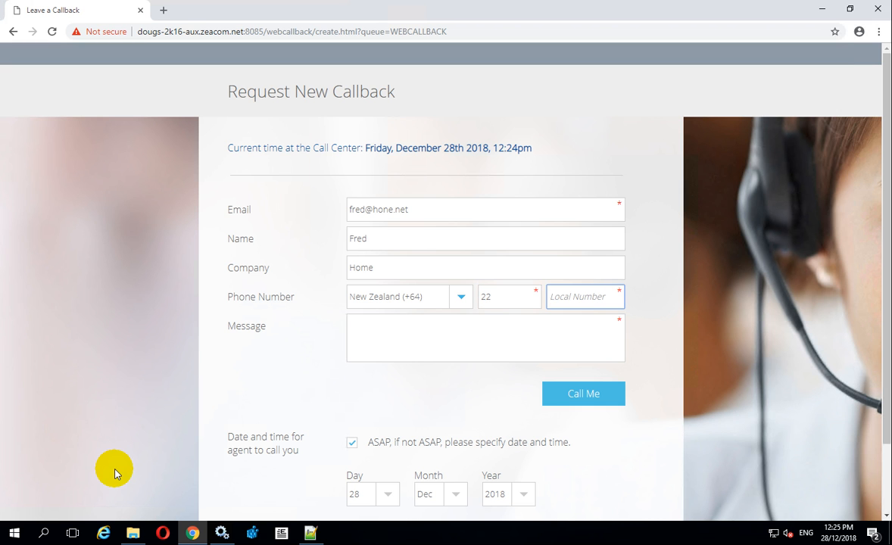
Add the message 'Call back please' and submit the callback request
key("Tab")
type("Call bac")
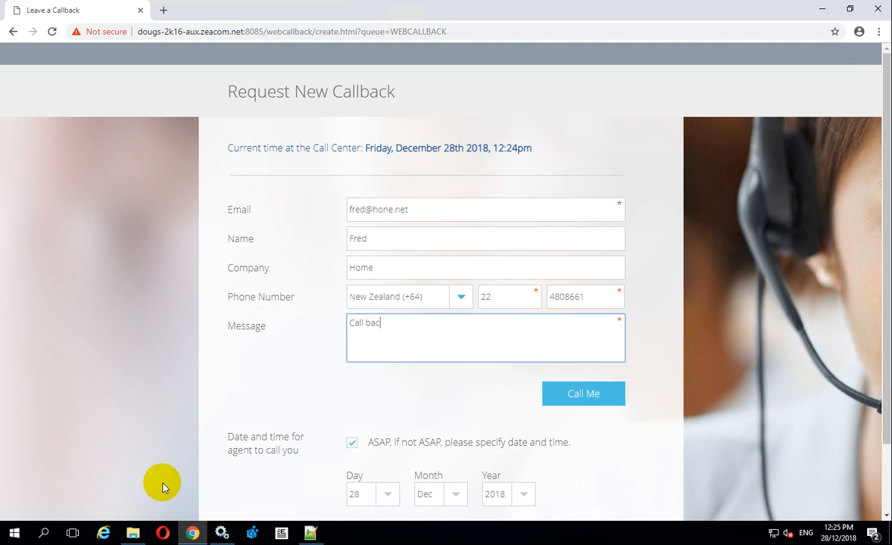
type("k please")
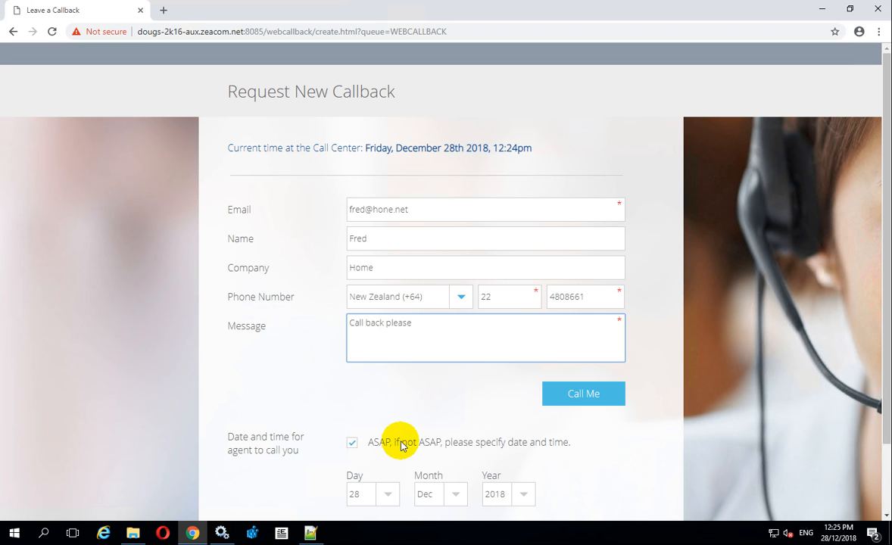
left_click(283, 470)
scroll(277, 476, "down", 1)
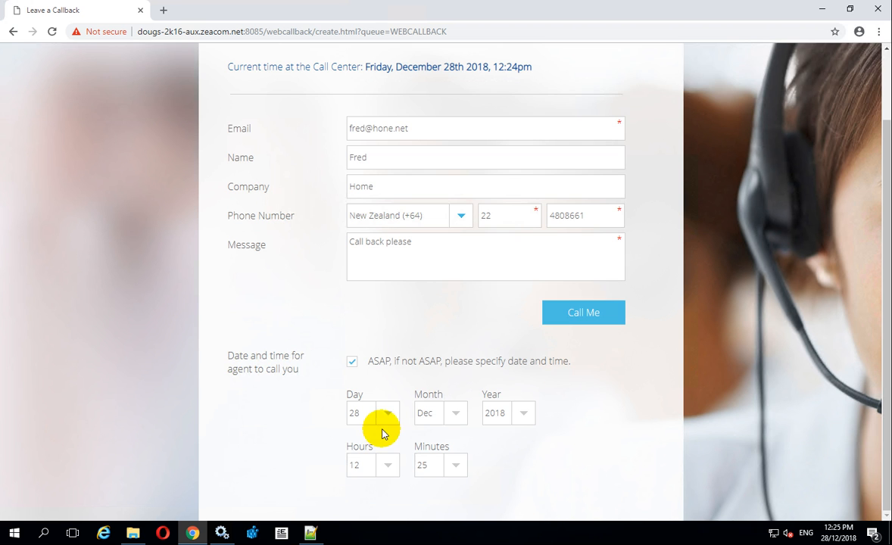
left_click(573, 314)
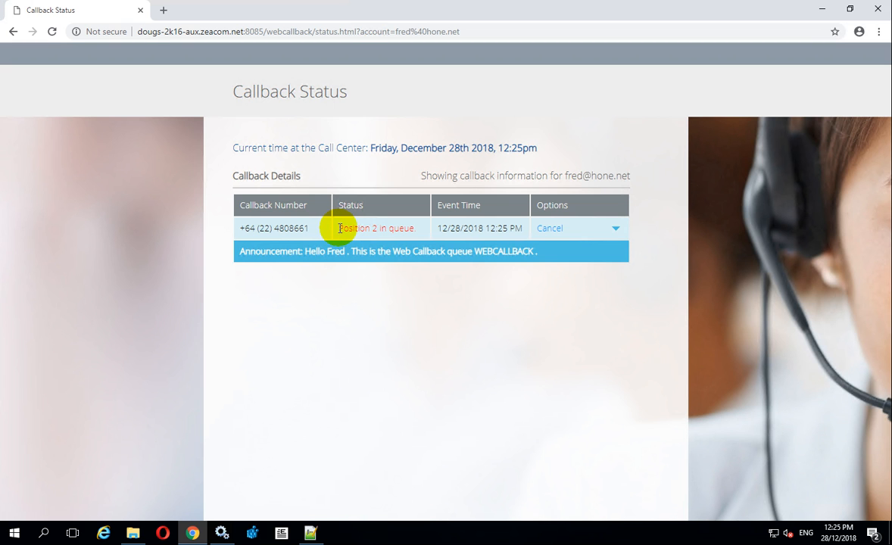
Highlight the WEBCALLBACK queue announcement and expand the callback's history to show Pending
left_click_drag(259, 256, 530, 259)
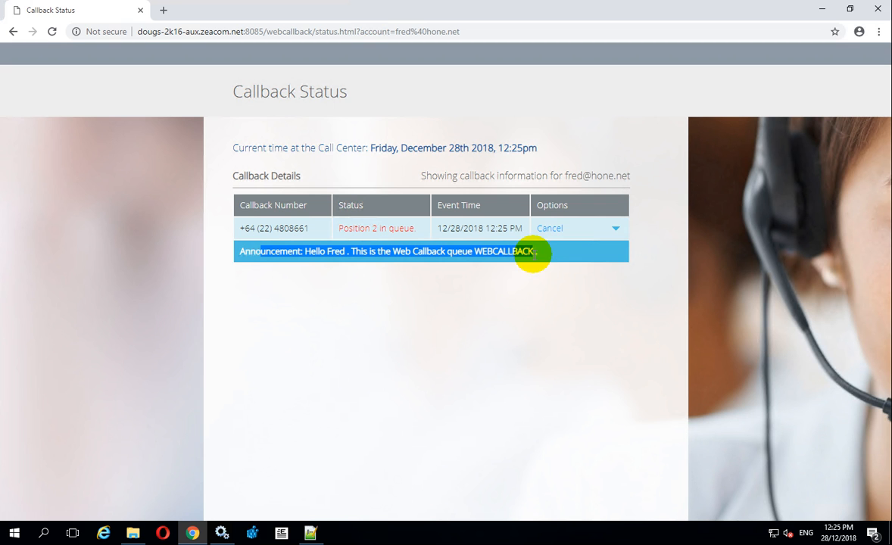
left_click(617, 229)
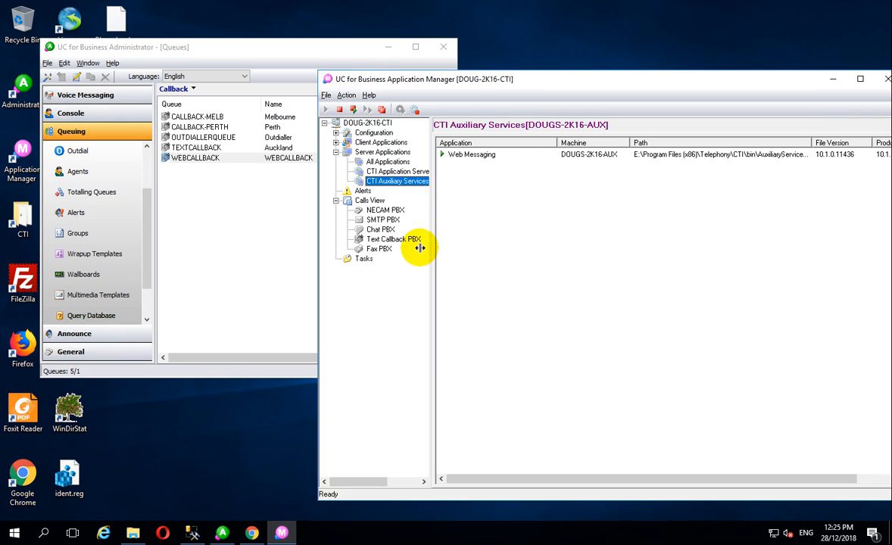
Show the Text Callback PBX calls view and select the new Offering WEBCALLBACK call by its Caller
left_click(393, 241)
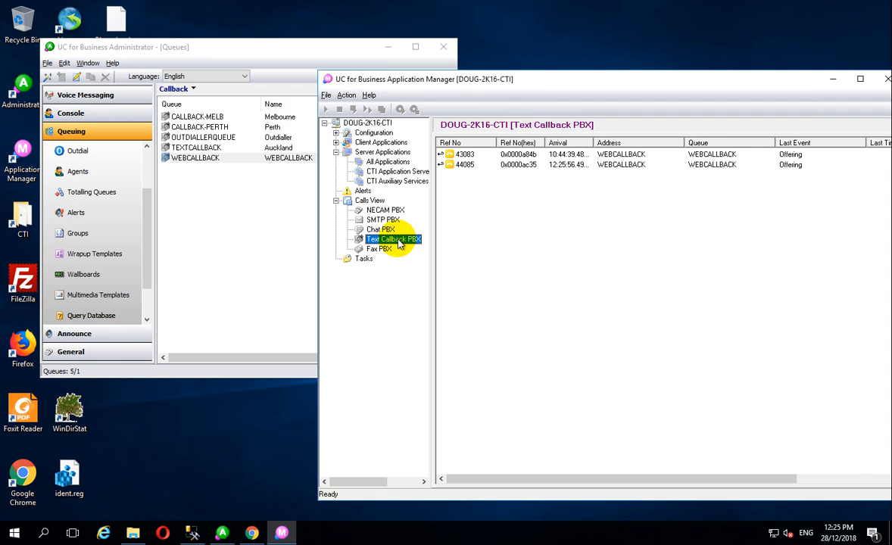
left_click_drag(523, 79, 312, 66)
left_click_drag(569, 462, 666, 463)
left_click(635, 150)
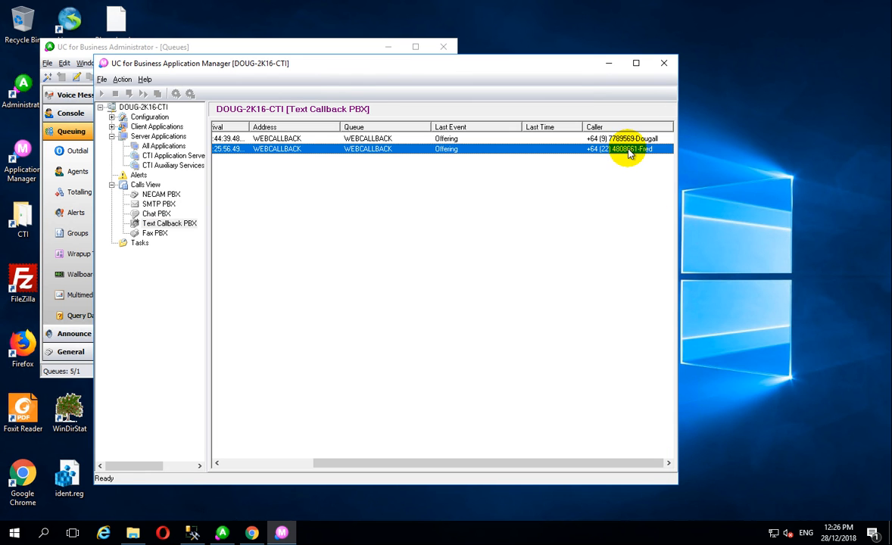
left_click_drag(405, 462, 279, 455)
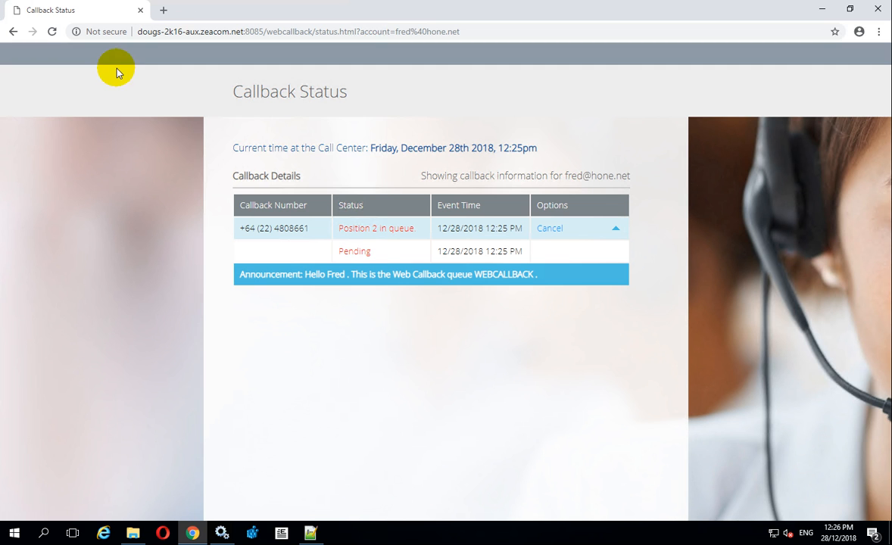
Cancel the Position 2 callback and expand its history showing Cancelled
left_click(550, 230)
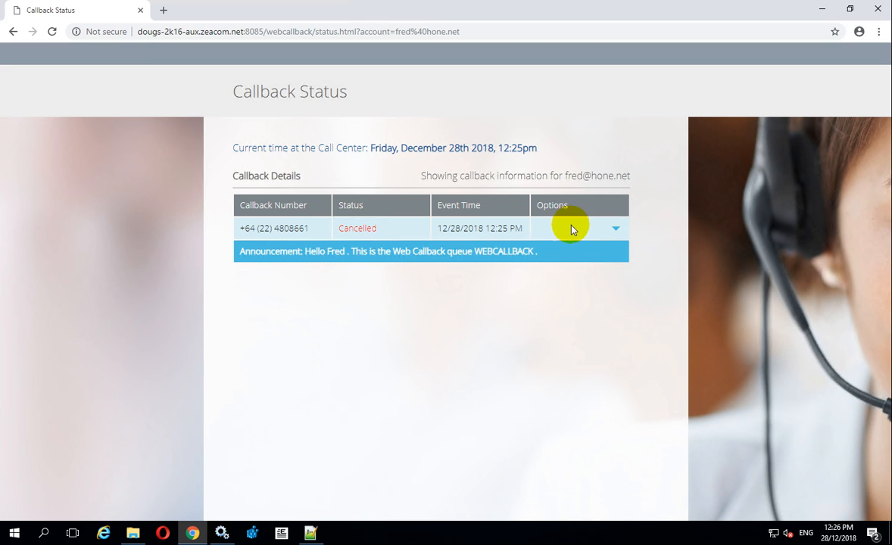
left_click(616, 230)
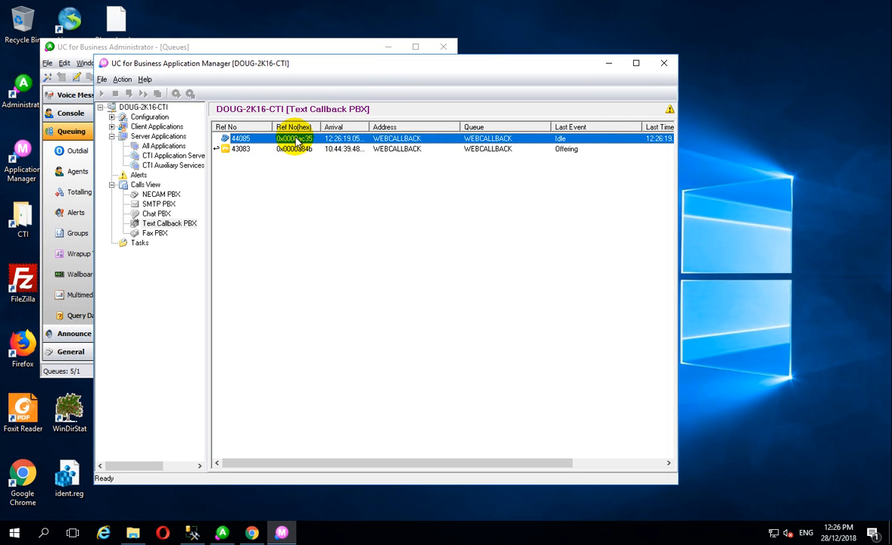
Select call 43083, still Offering, in the Text Callback PBX call list
left_click(286, 154)
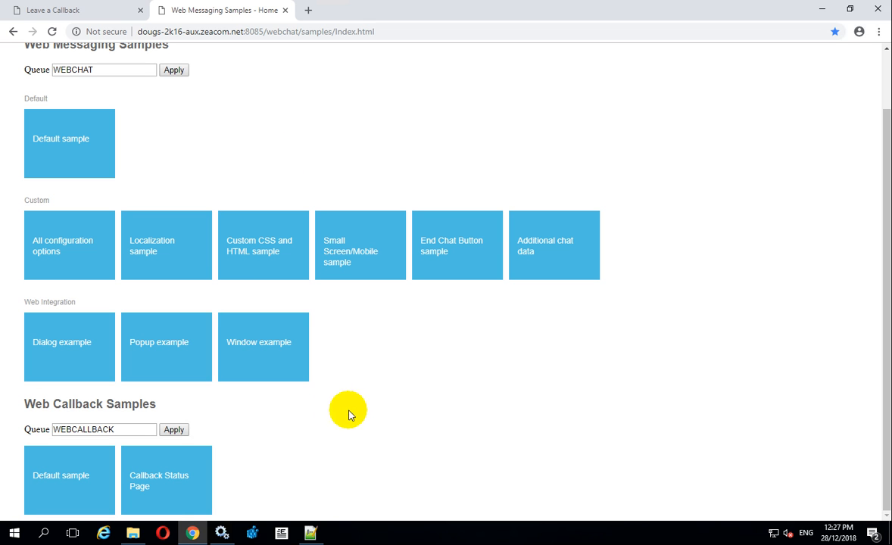
Open the Default callback sample and fill in the caller's e-mail, name and company
left_click(141, 513)
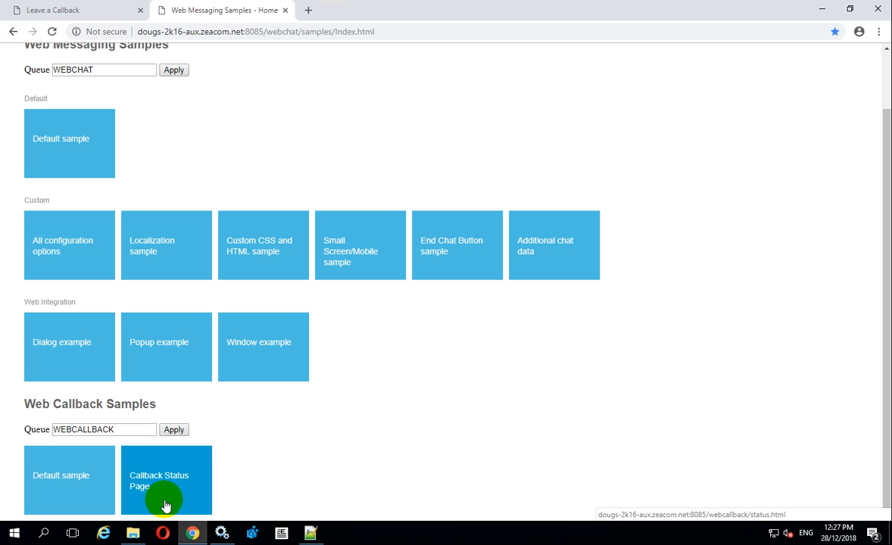
left_click(65, 478)
left_click(356, 206)
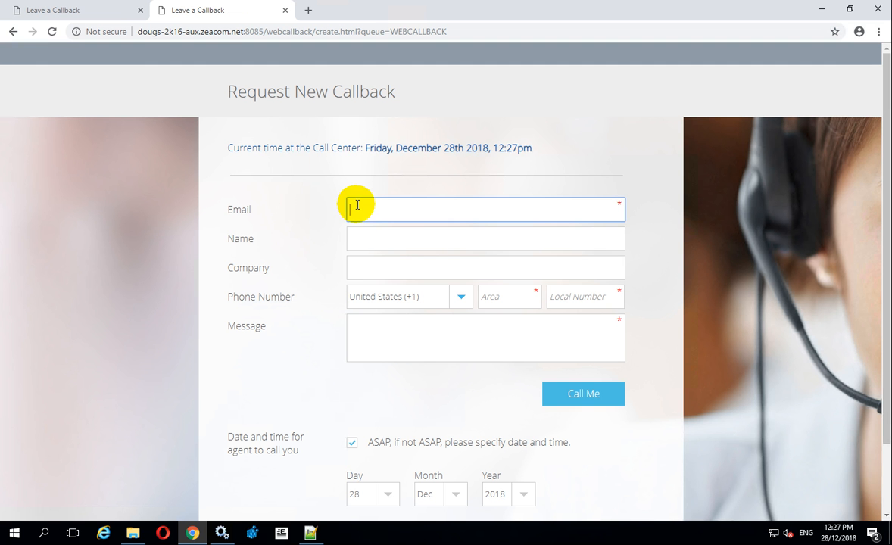
left_click(374, 239)
type("Fred")
key("Tab")
type("Home")
Enter a New Zealand area 9 phone number with message 'Hello', submit, and close the status tab
key("Tab")
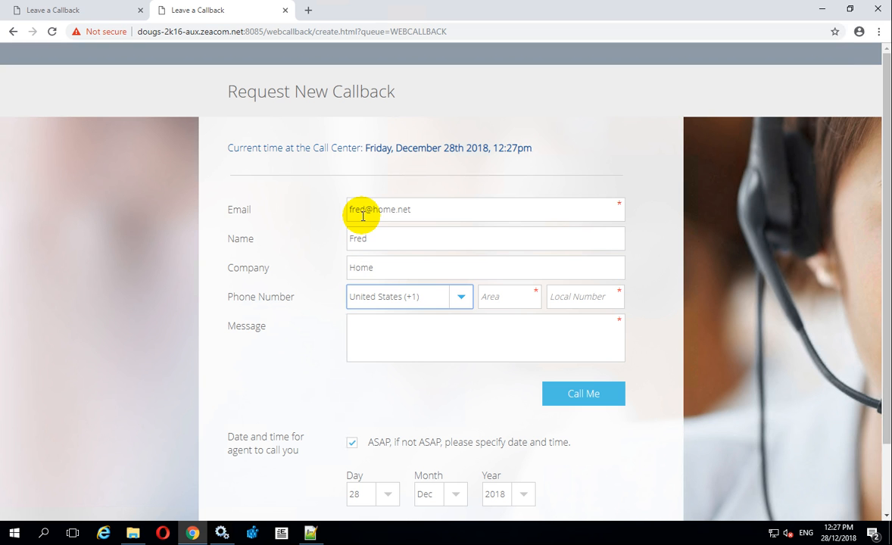
type("new z")
key("Tab")
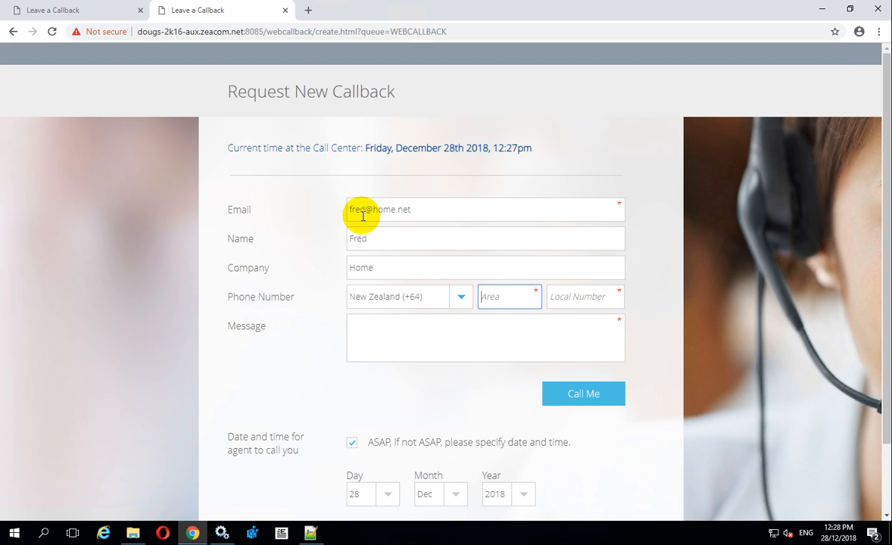
key("Tab")
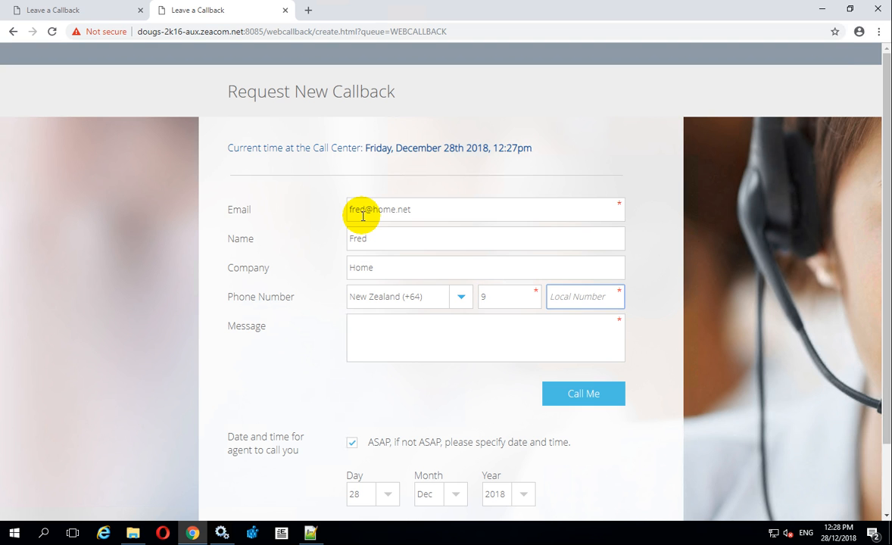
key("Tab")
type("Hello")
left_click(597, 395)
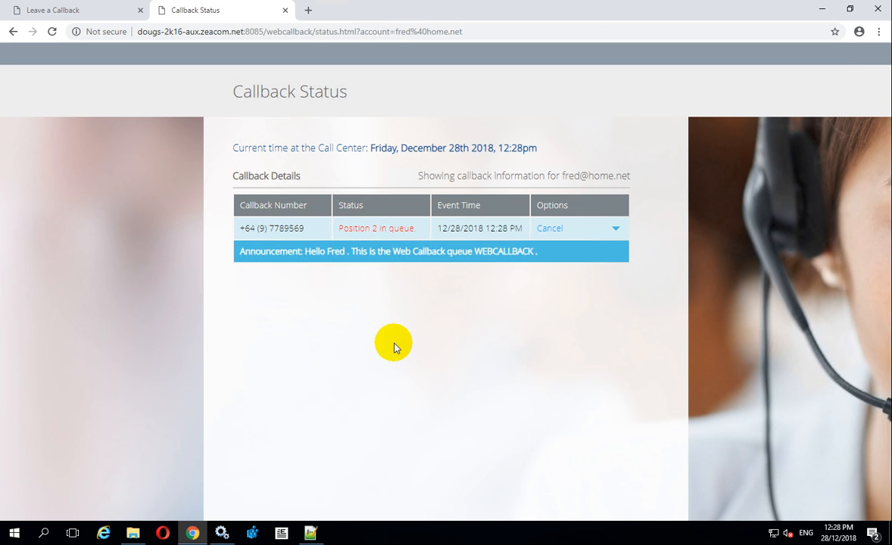
left_click(284, 10)
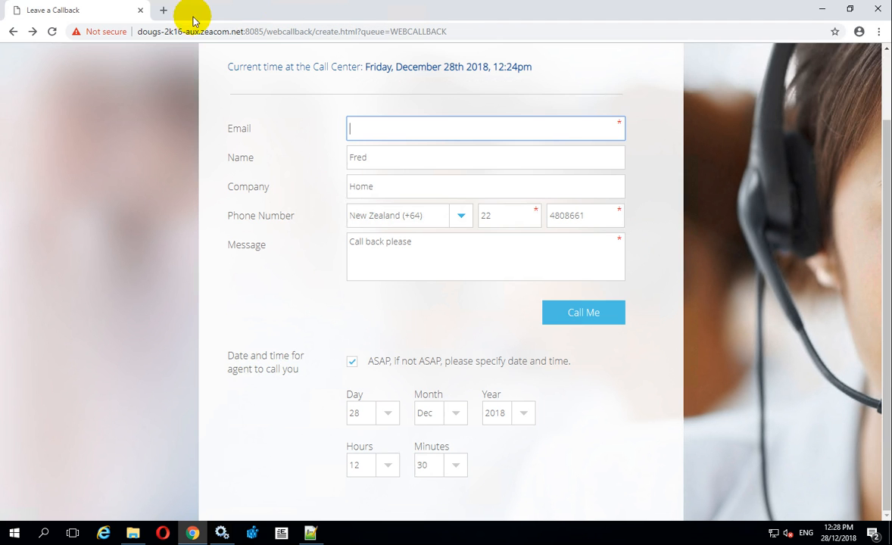
In a new tab, open the Callback Status Page from Web Messaging Samples
left_click(162, 10)
left_click(231, 56)
scroll(361, 406, "down", 1)
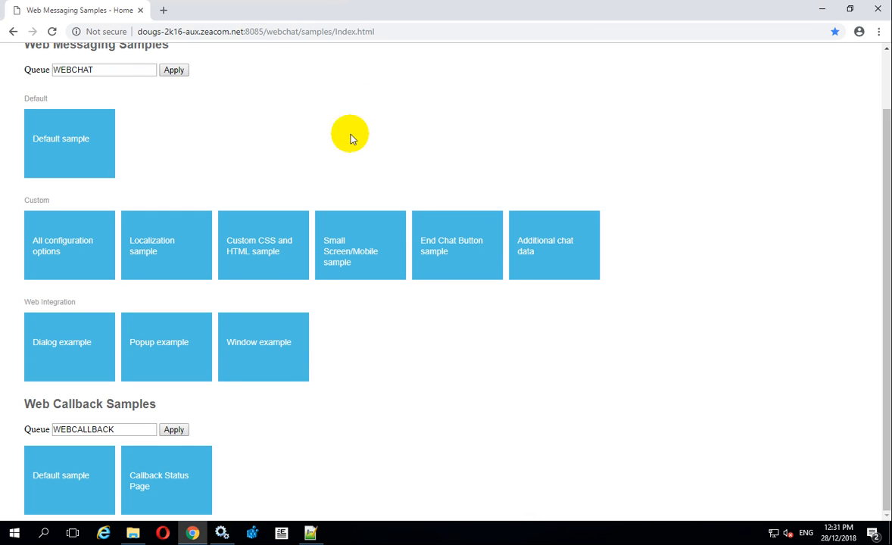
left_click(157, 482)
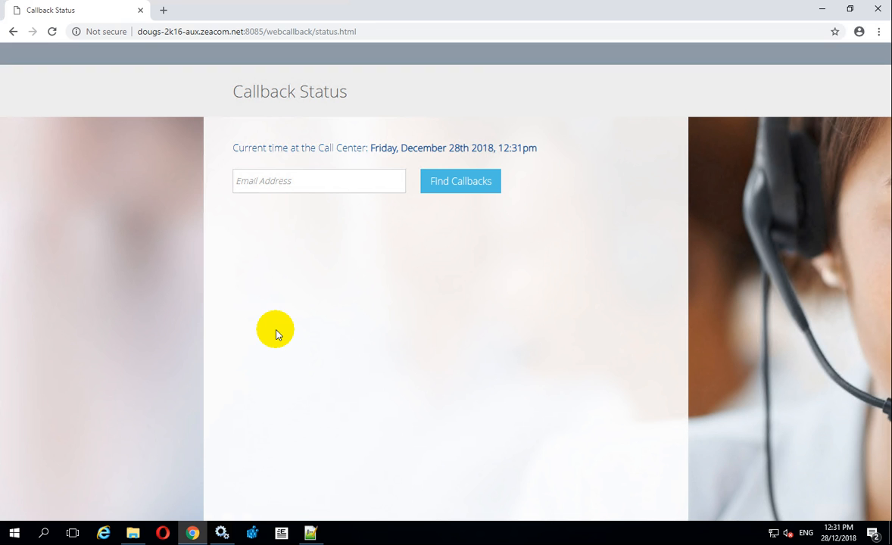
Find callbacks by the pasted caller e-mail and expand the queued Position 2 request's history
right_click(256, 184)
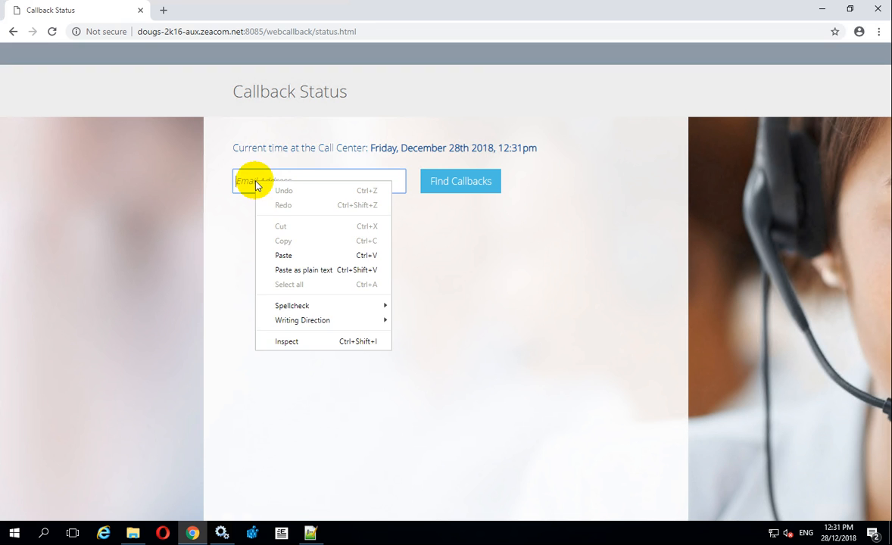
left_click(286, 255)
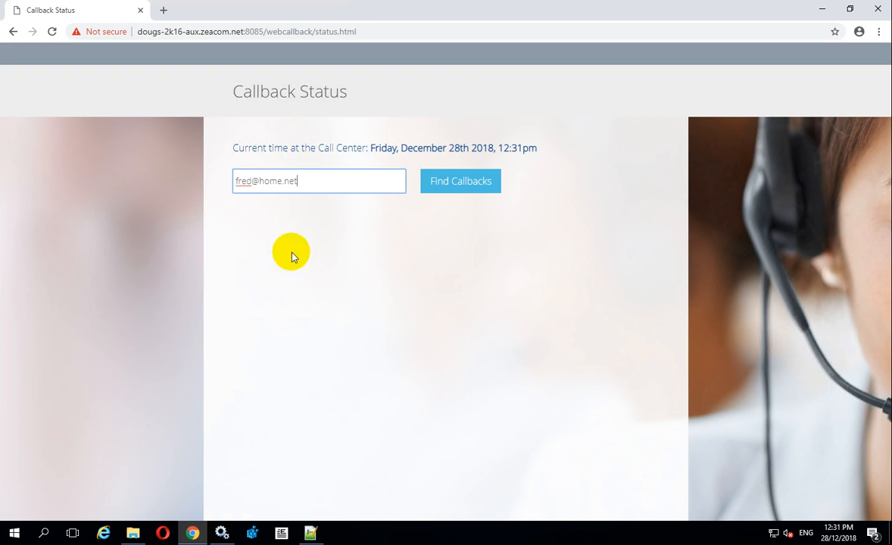
left_click(458, 182)
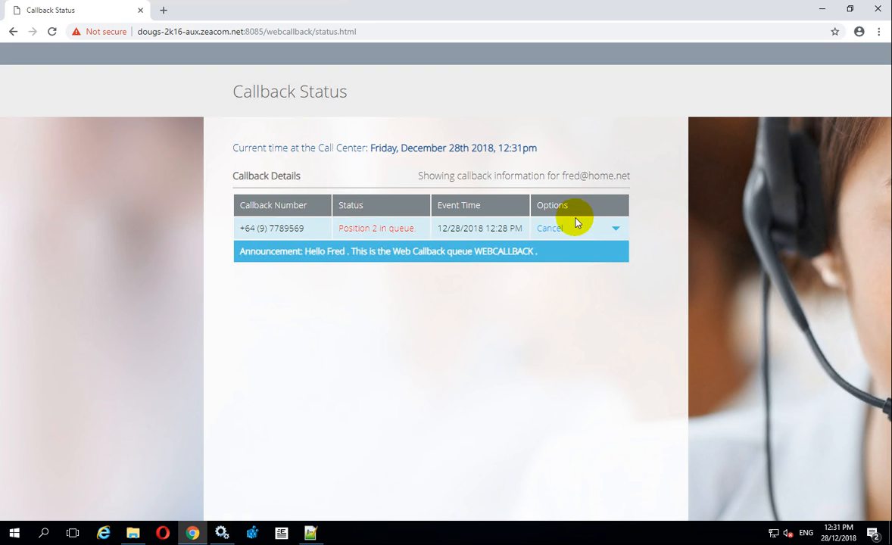
left_click(615, 229)
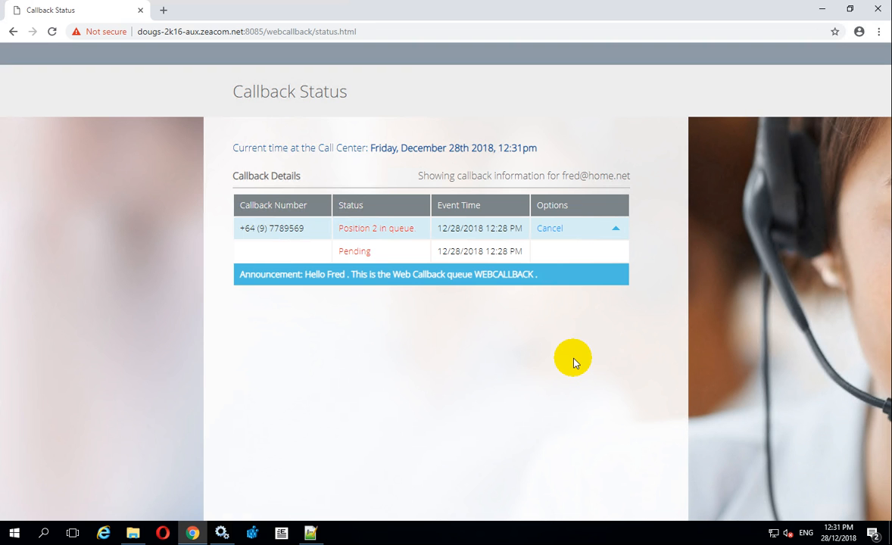
key("alt+Tab")
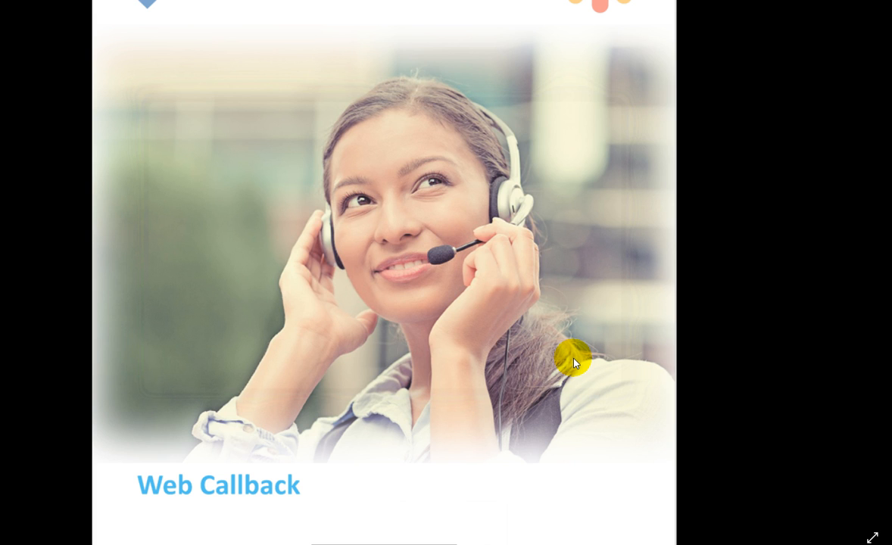